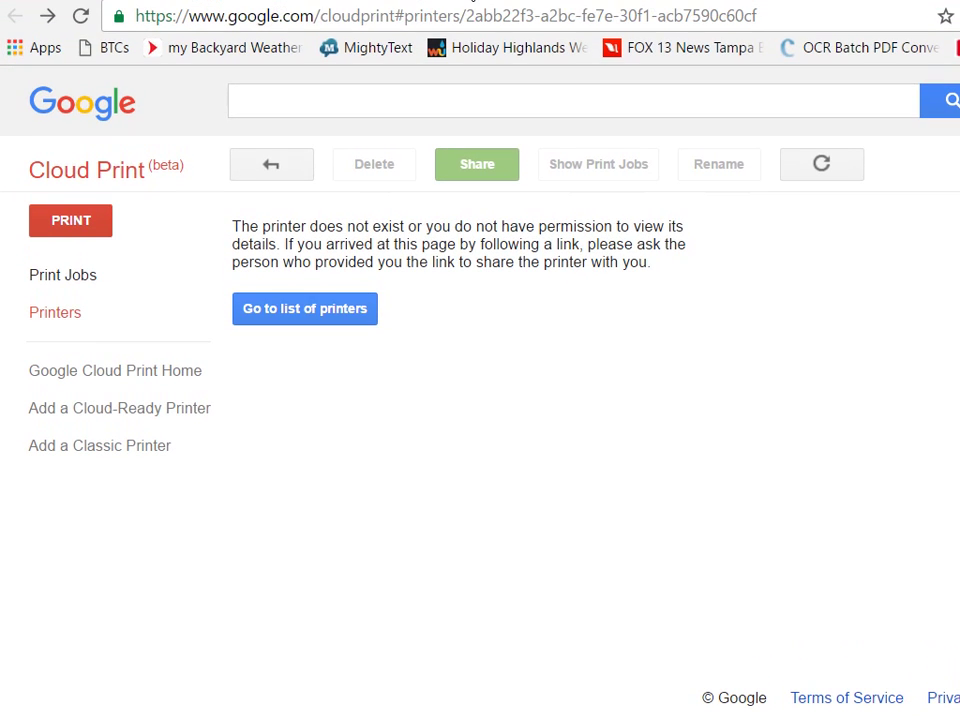
- Navigate Chrome to chrome://devices to list the classic printers and registered devices
click(446, 16)
text(chrome://devices)
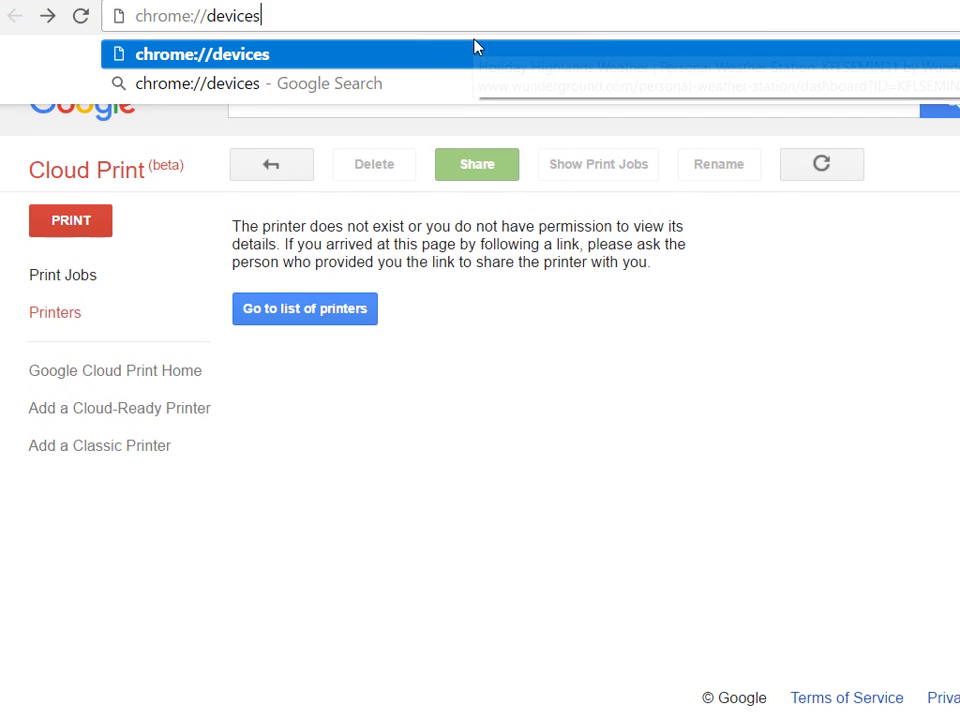
click(259, 16)
key(Return)
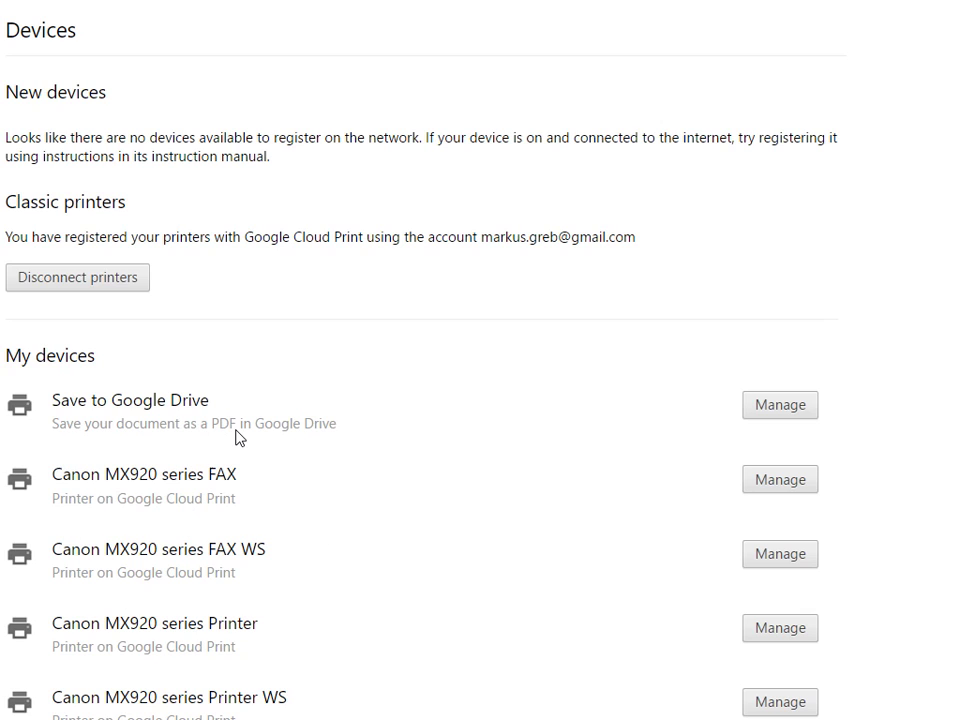
- Disconnect the classic printers, then add them back and register them with Google Cloud Print
click(65, 283)
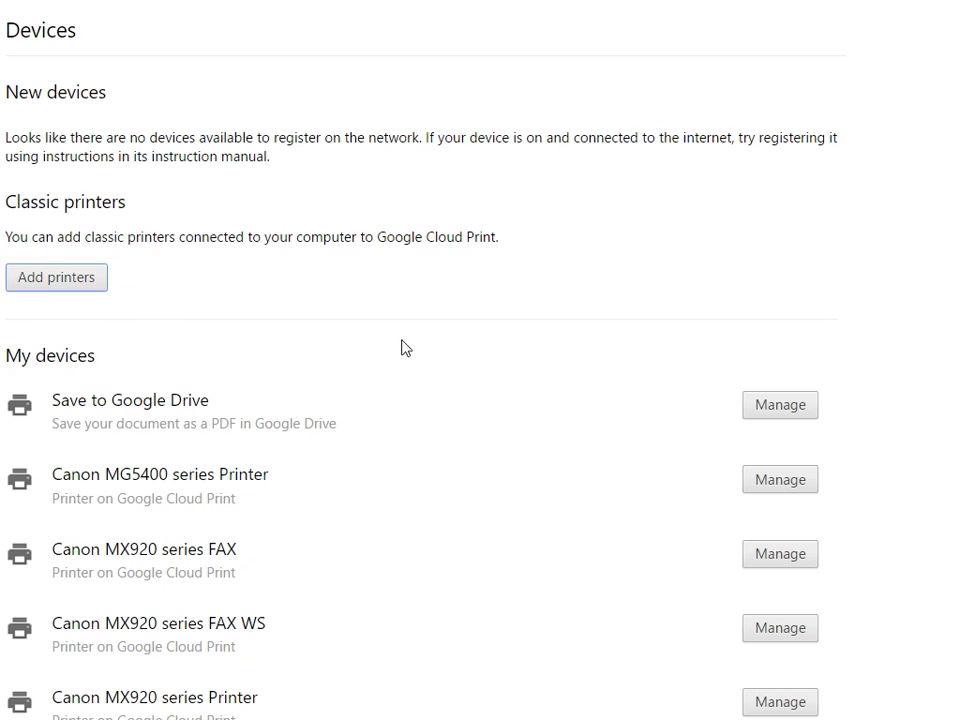
click(52, 280)
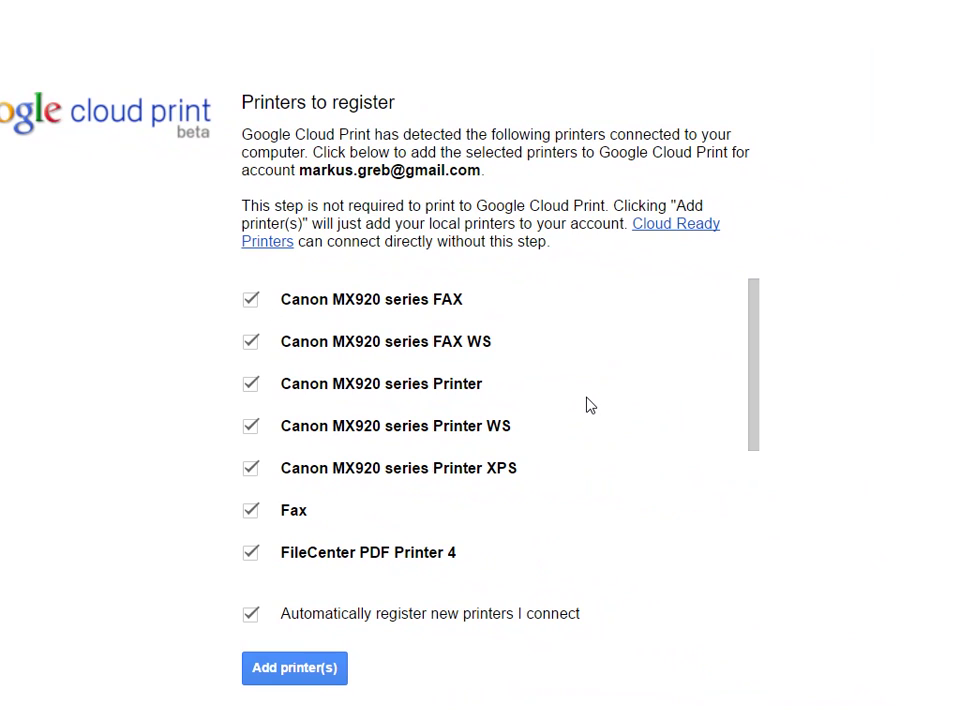
click(305, 677)
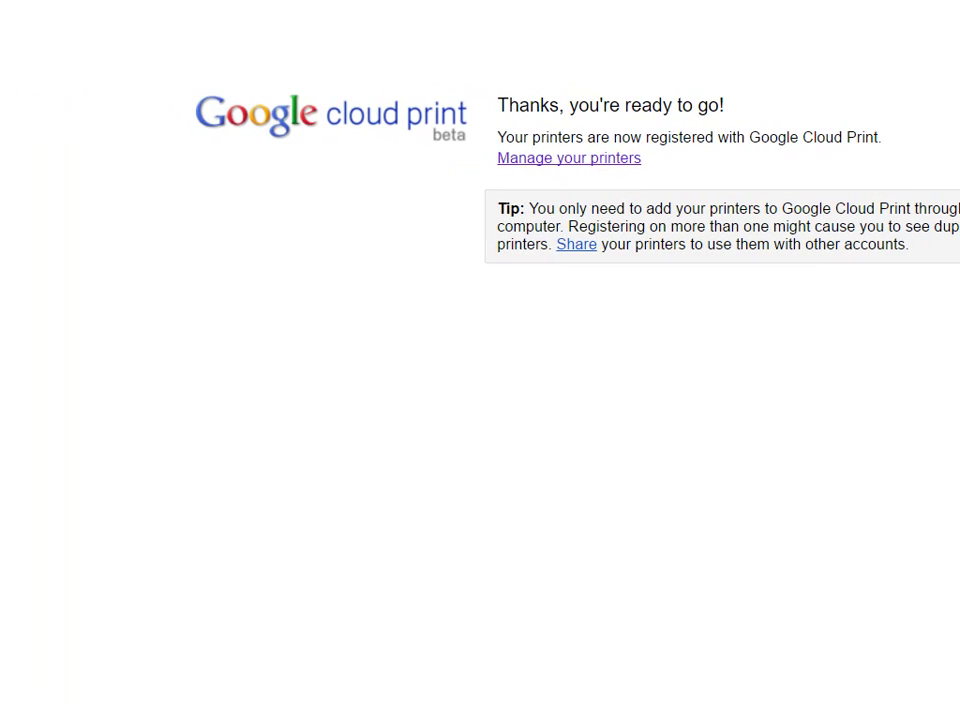
- In Manage printers, open the Canon MX920 series Printer's details and review its Advanced Details
click(543, 168)
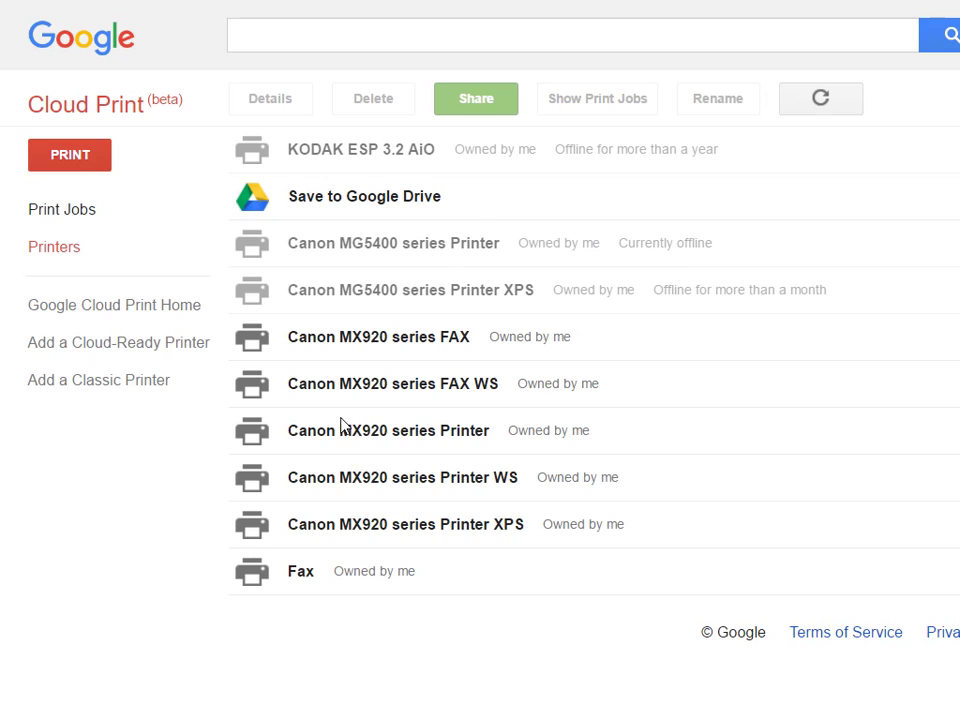
click(325, 445)
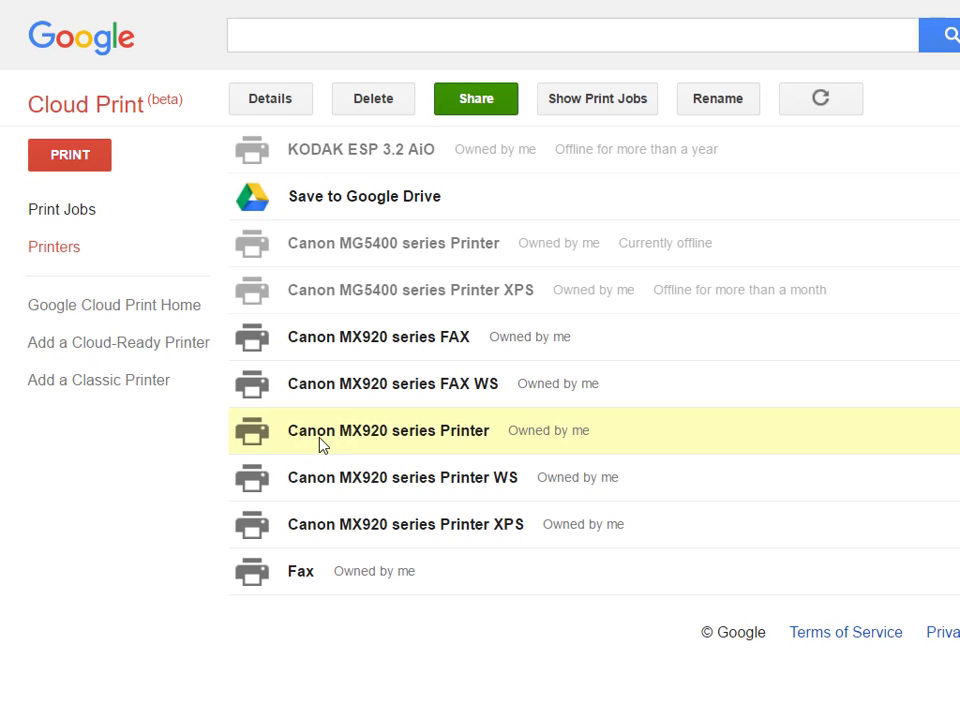
click(270, 103)
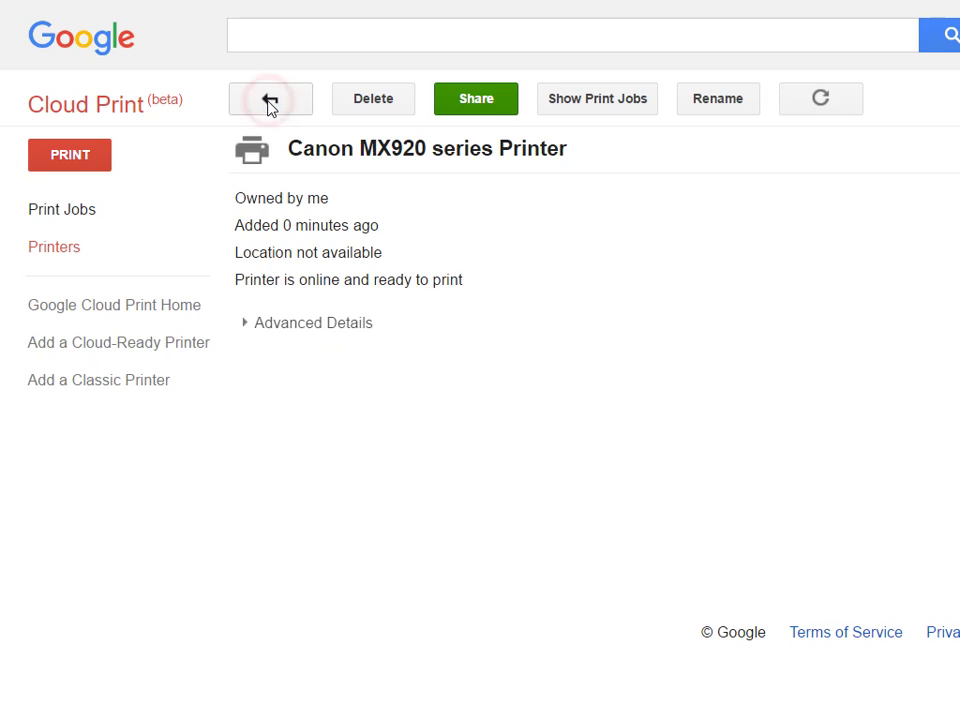
click(305, 333)
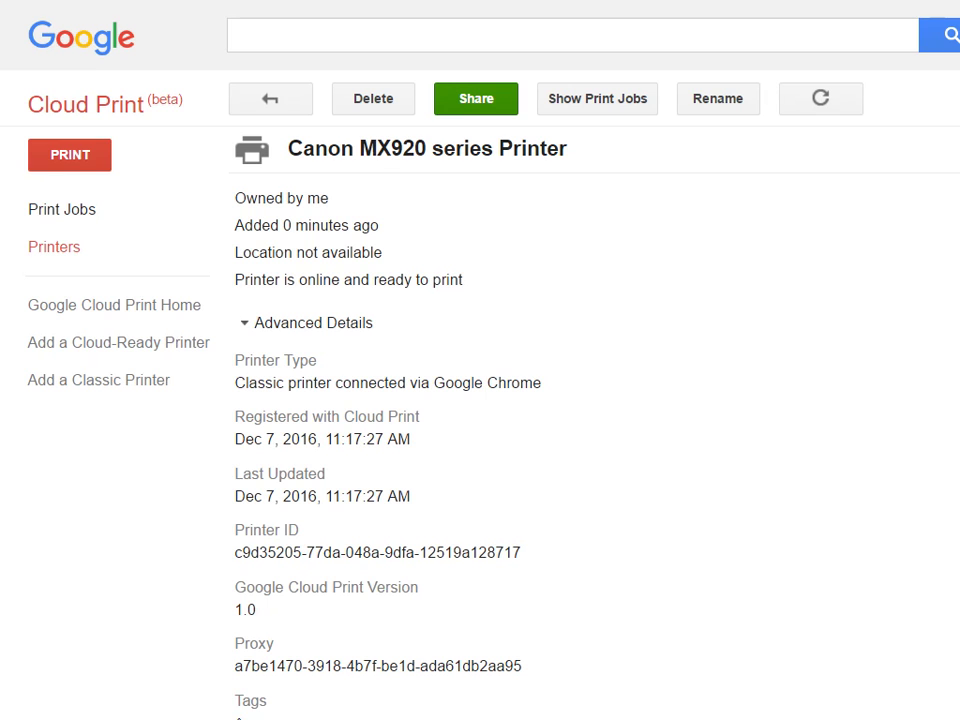
scroll(480, 400, down, 1)
scroll(480, 400, down, 1)
scroll(480, 400, down, 1)
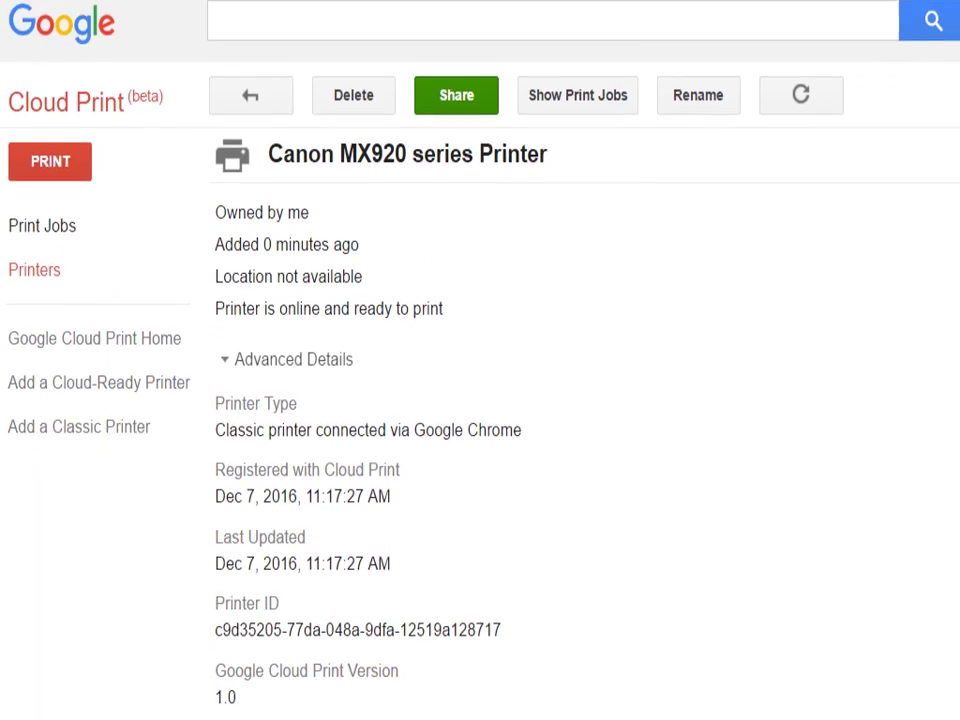
- Switch to Print Jobs and back to Printers to refresh the printer list
click(55, 105)
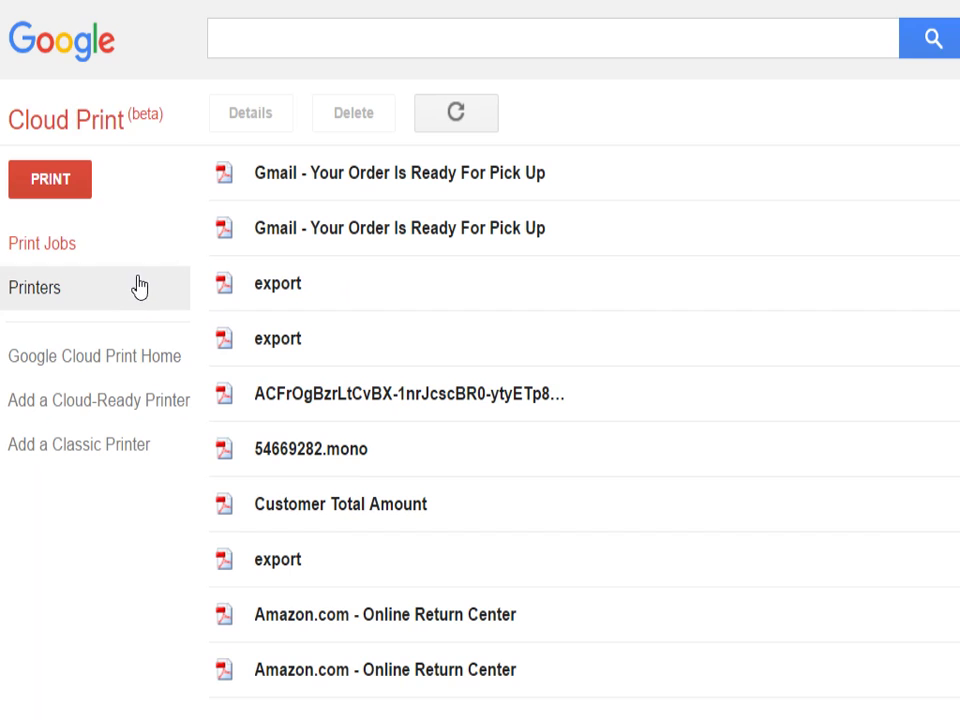
click(22, 292)
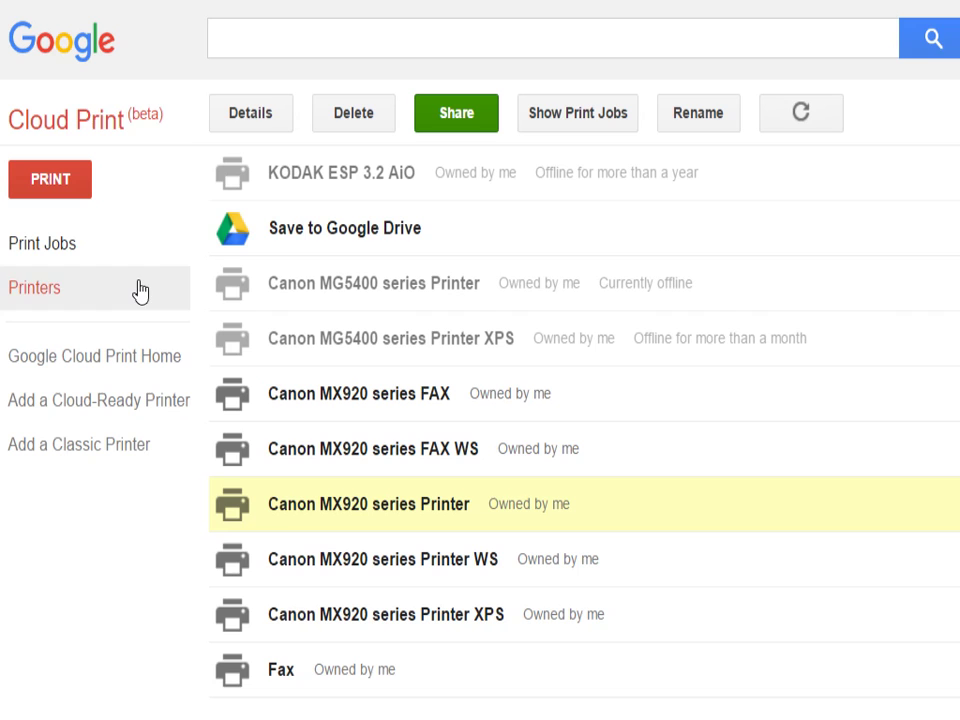